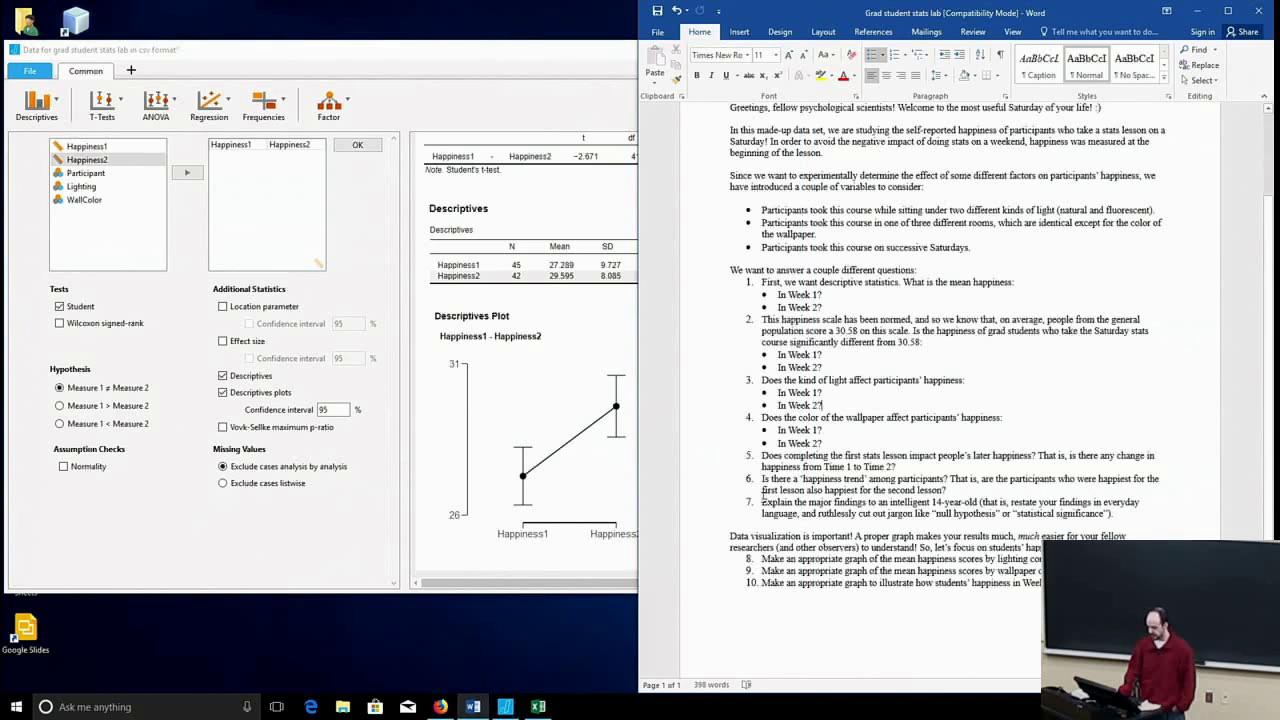
# Close the Word stats lab document without saving and confirm JASP's paired t-test setup.
pyautogui.moveTo(762, 500); pyautogui.dragTo(1140, 527)
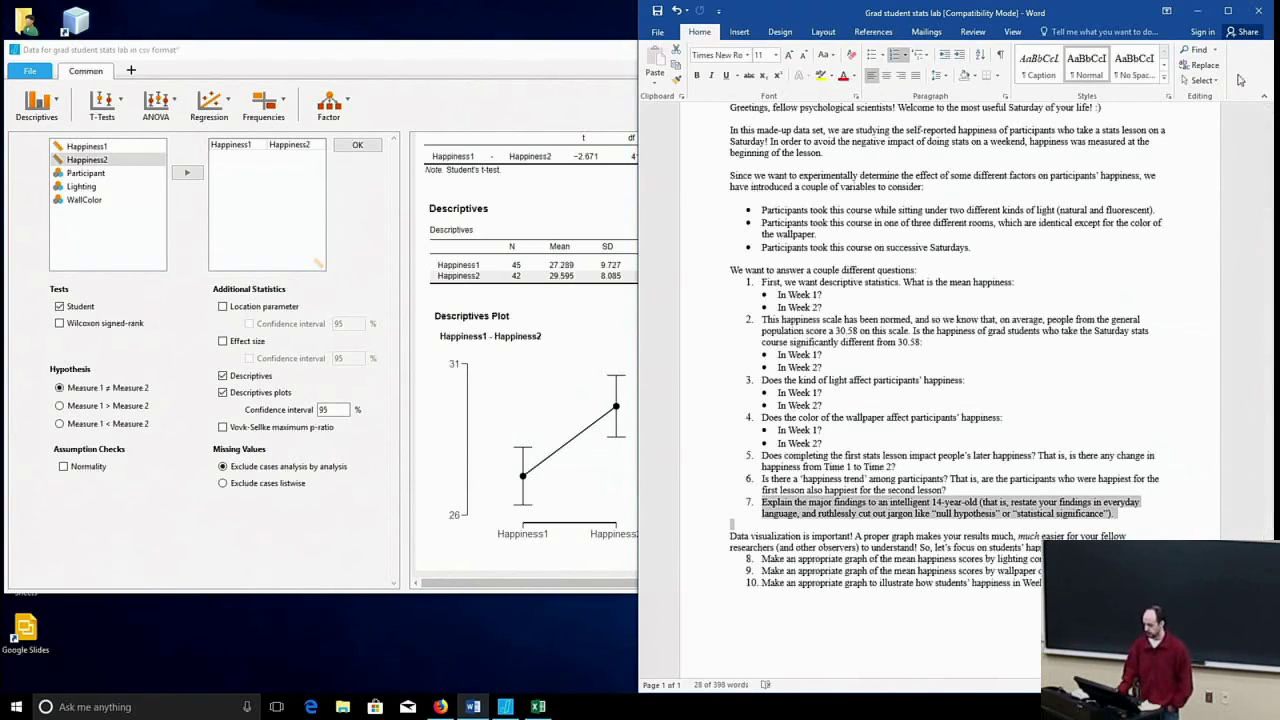
pyautogui.click(1258, 14)
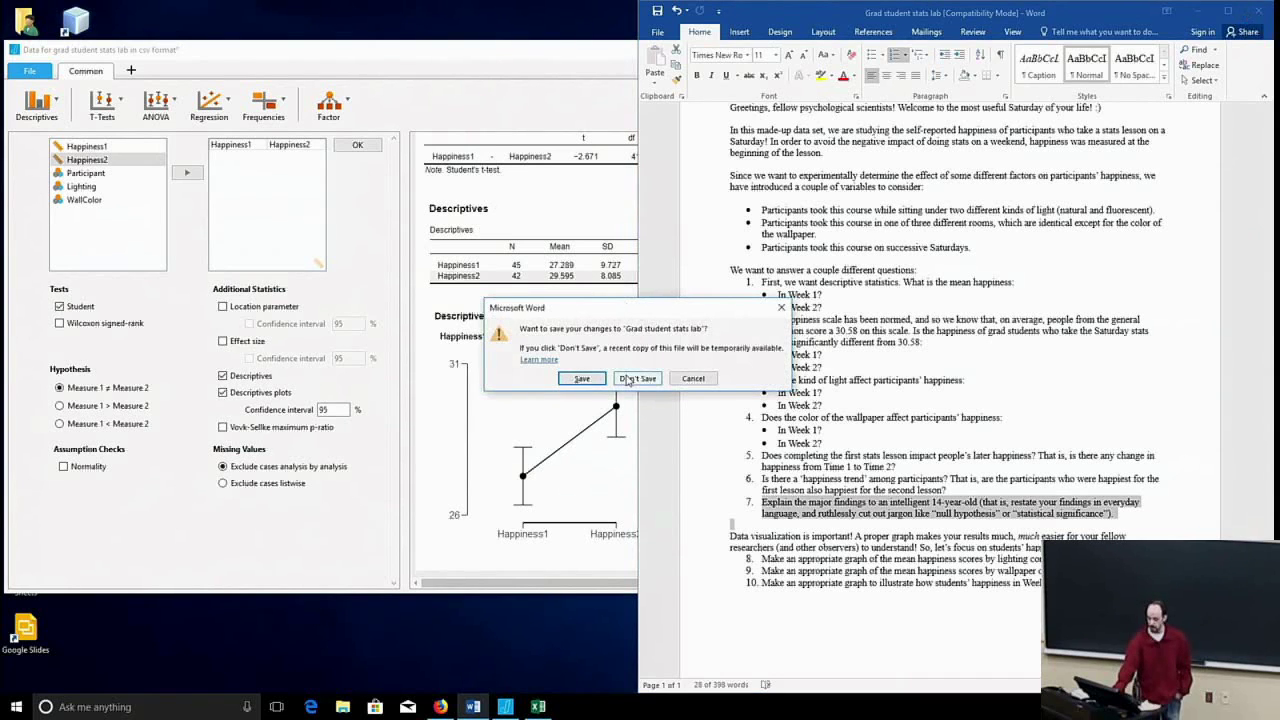
pyautogui.click(636, 378)
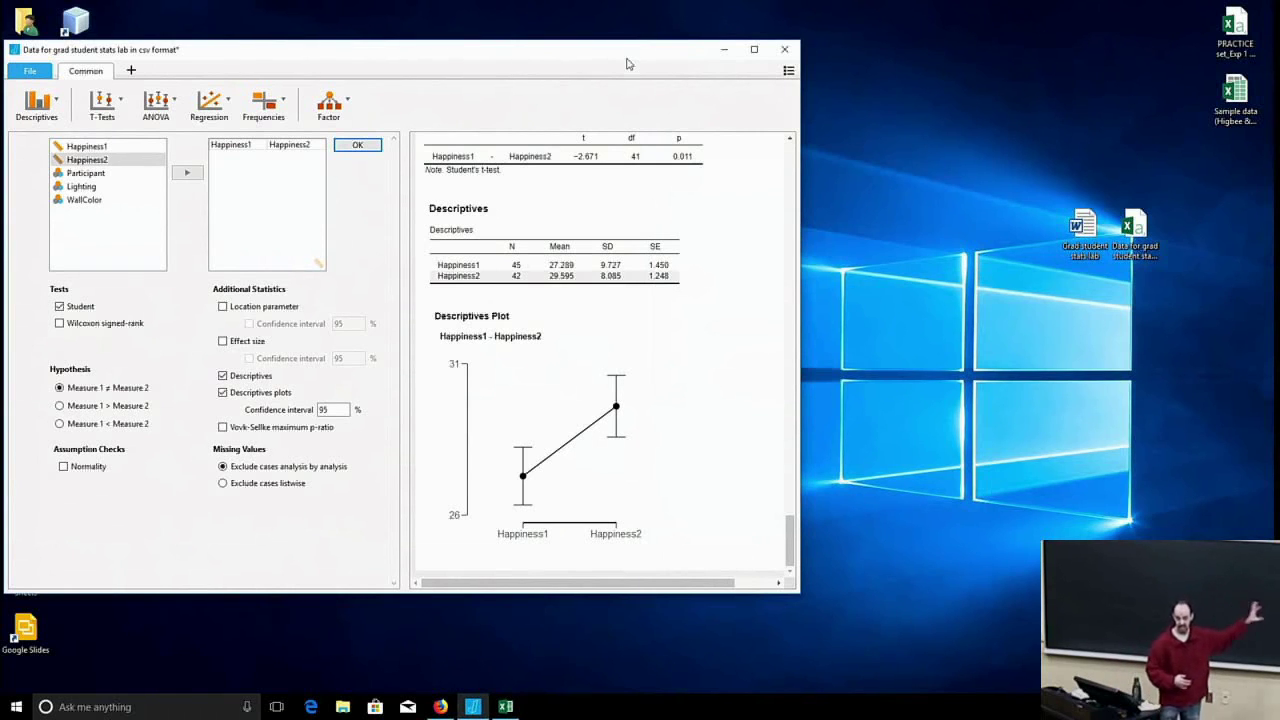
pyautogui.click(375, 147)
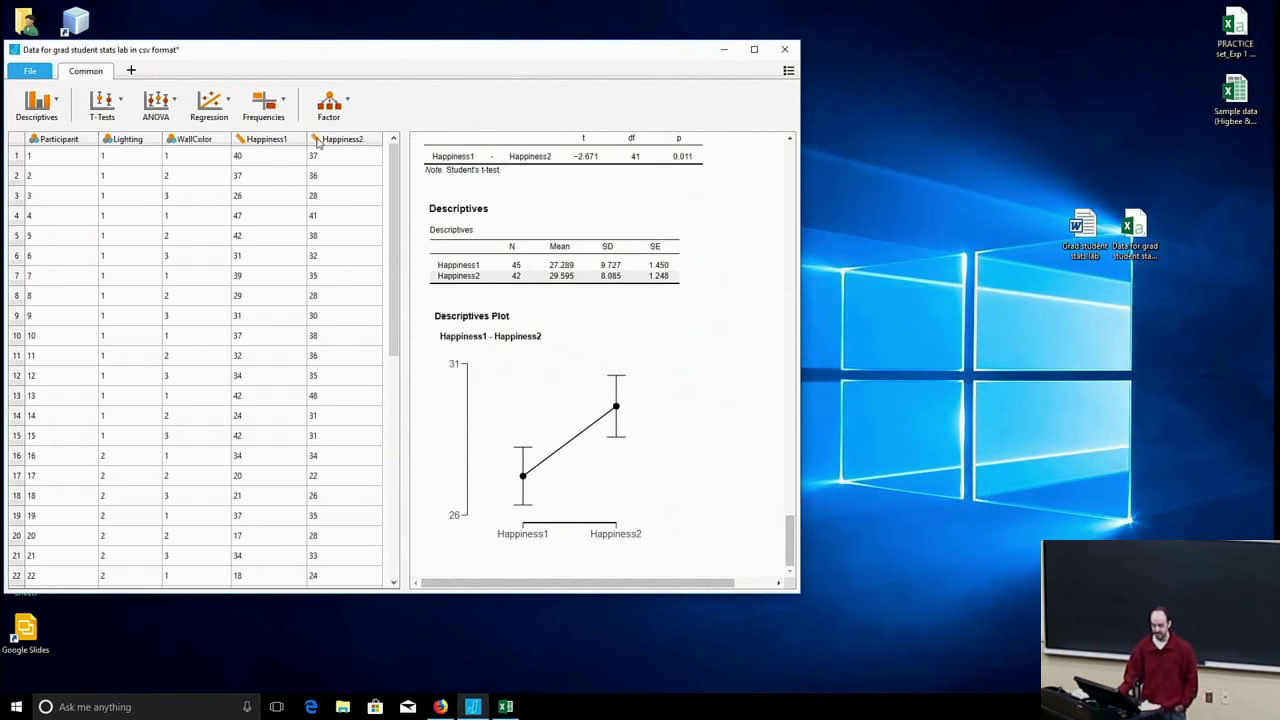
# Start a Bayesian Independent Samples T-Test from the T-Tests menu.
pyautogui.click(118, 104)
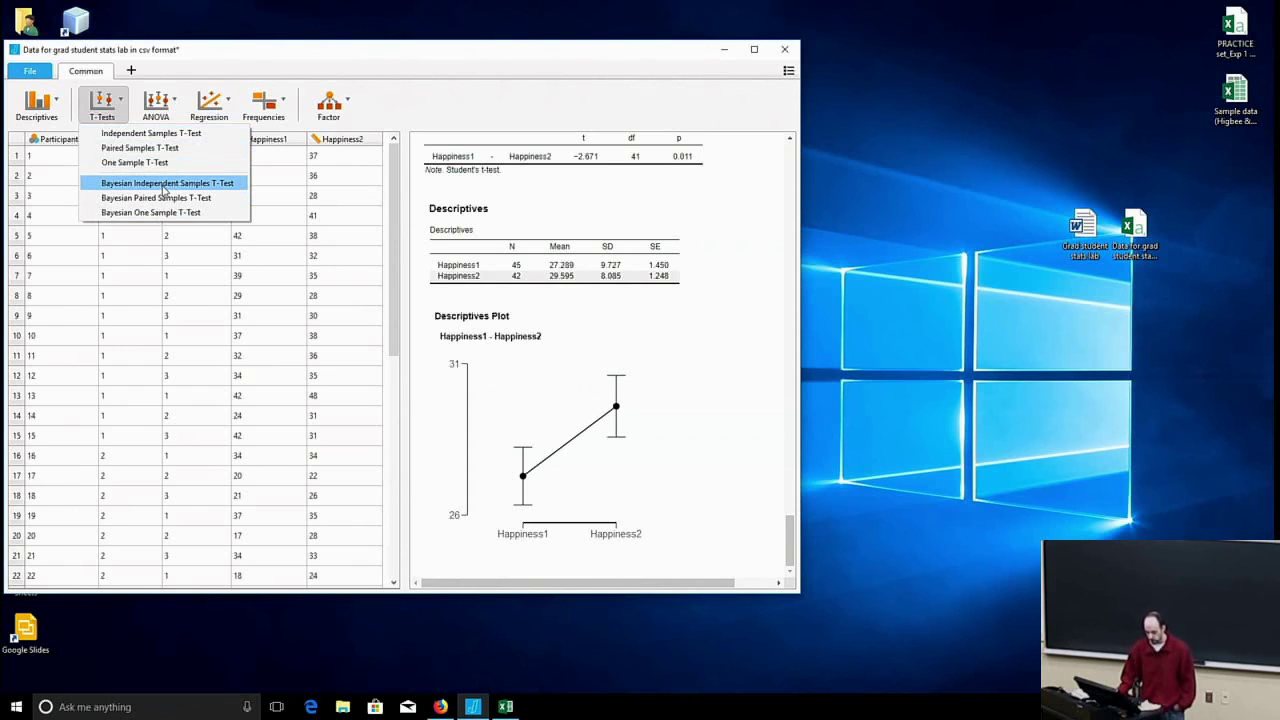
pyautogui.click(165, 185)
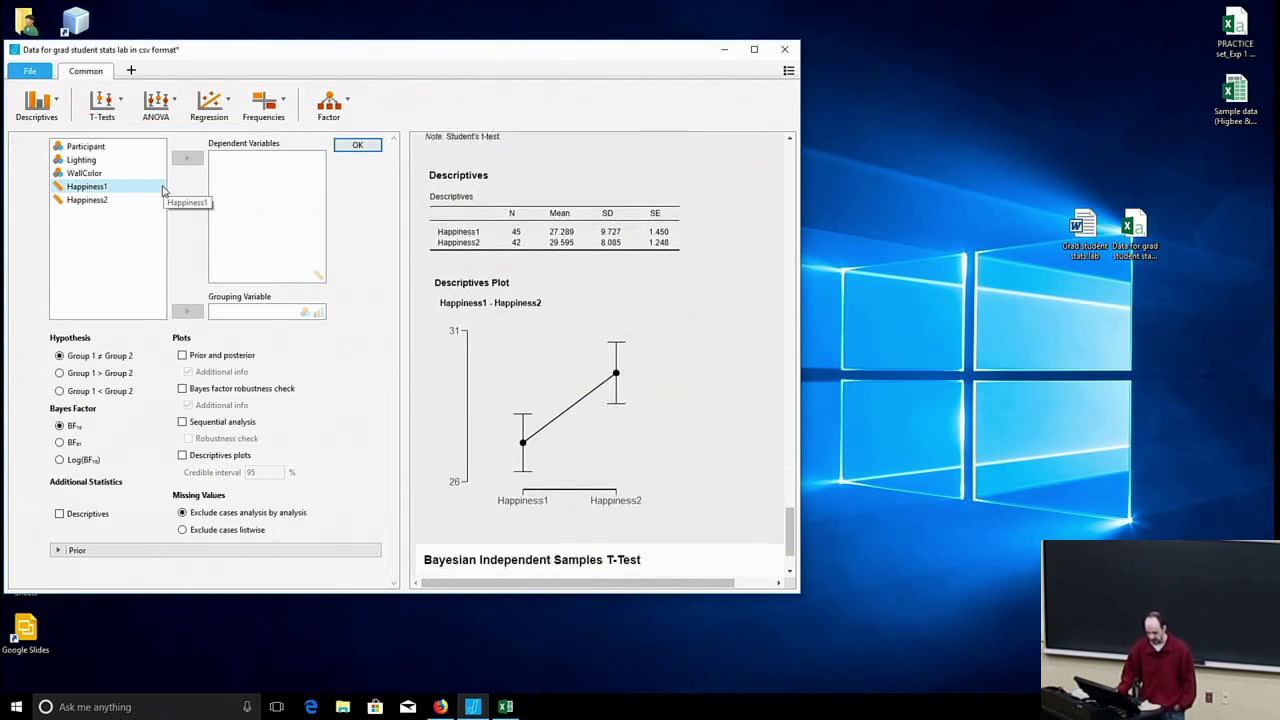
# Group by Lighting with Happiness1 as the dependent variable, yielding BF10 = 11.345.
pyautogui.click(110, 160)
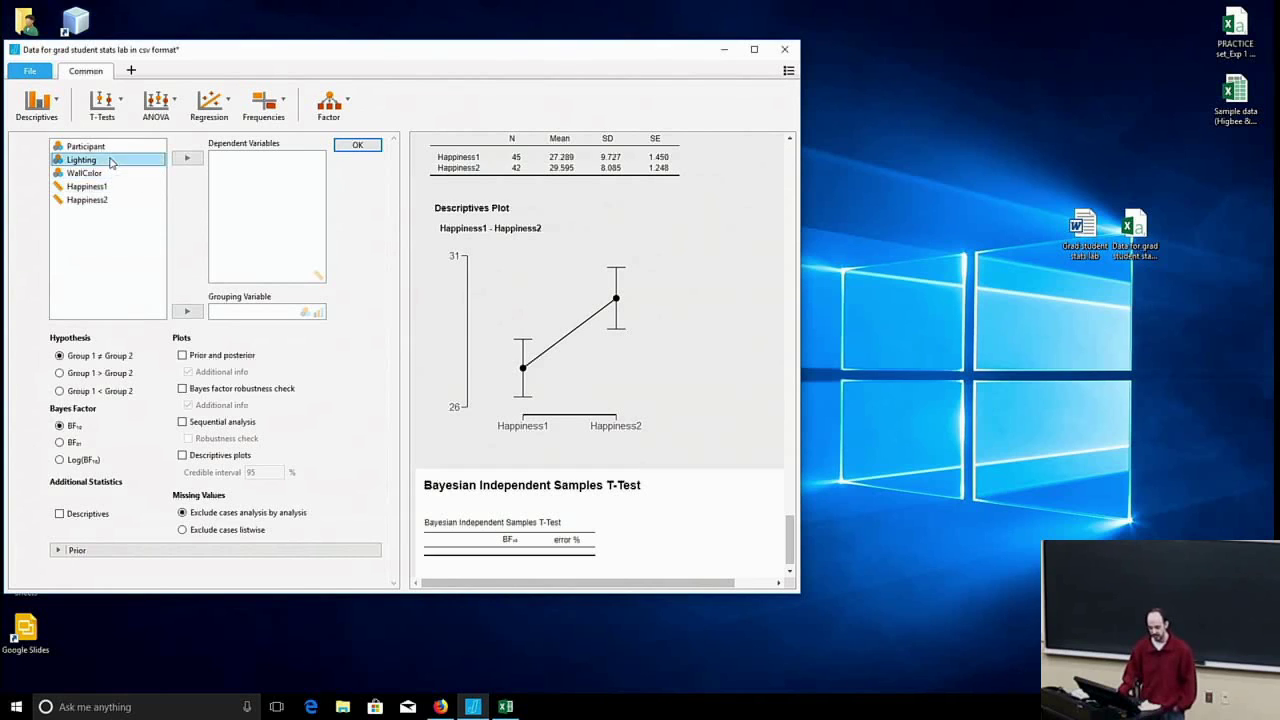
pyautogui.click(187, 313)
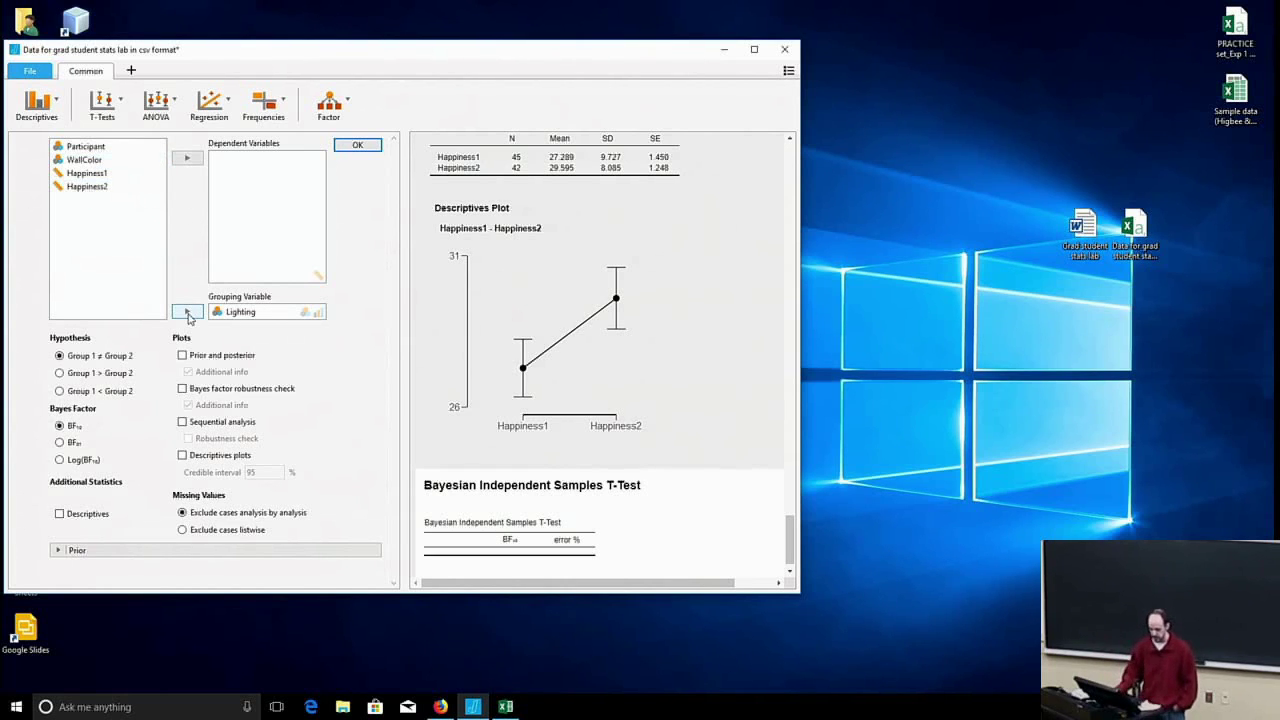
pyautogui.click(187, 158)
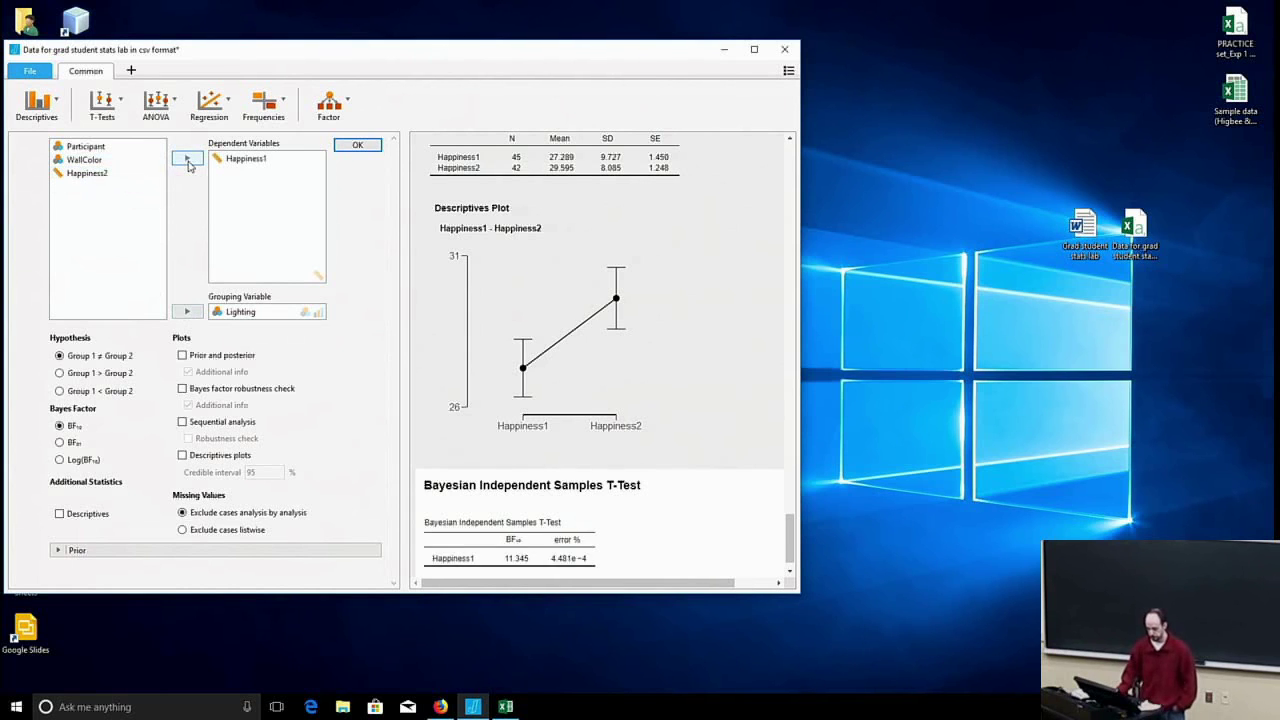
pyautogui.click(358, 146)
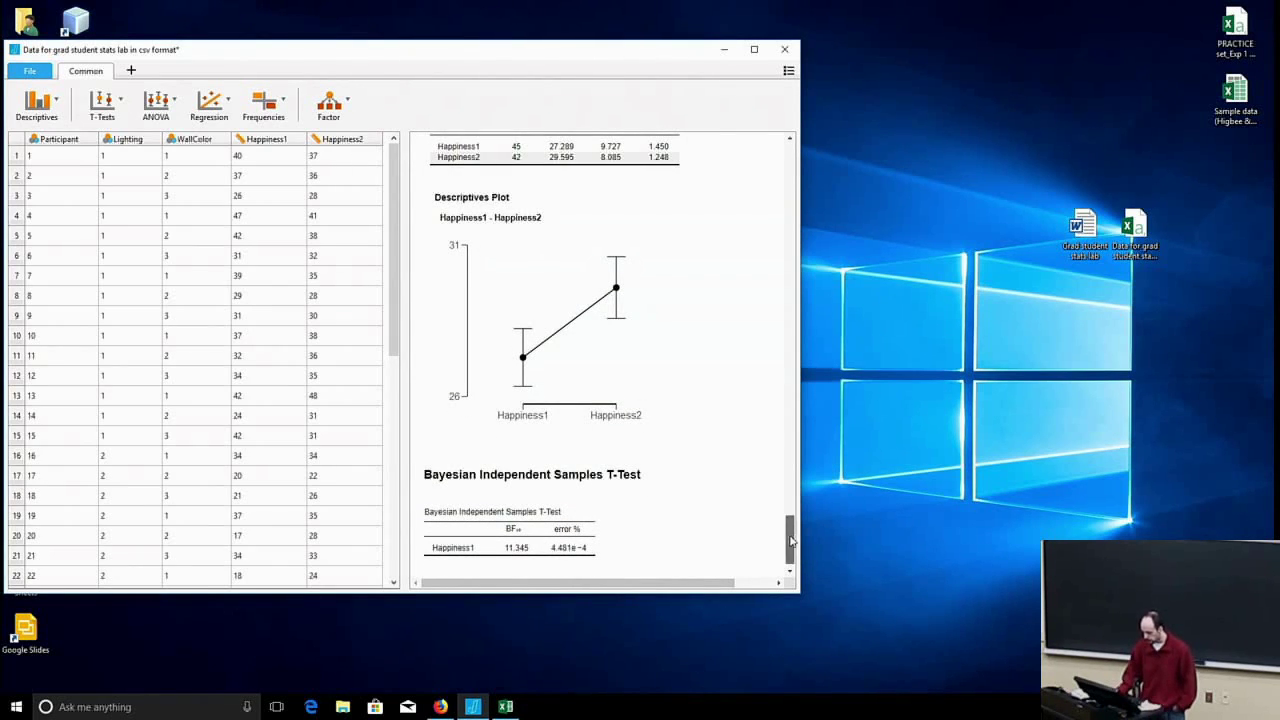
# Reopen the classical t-test settings for Happiness1 and Happiness2 by Lighting.
pyautogui.moveTo(790, 540); pyautogui.dragTo(790, 302)
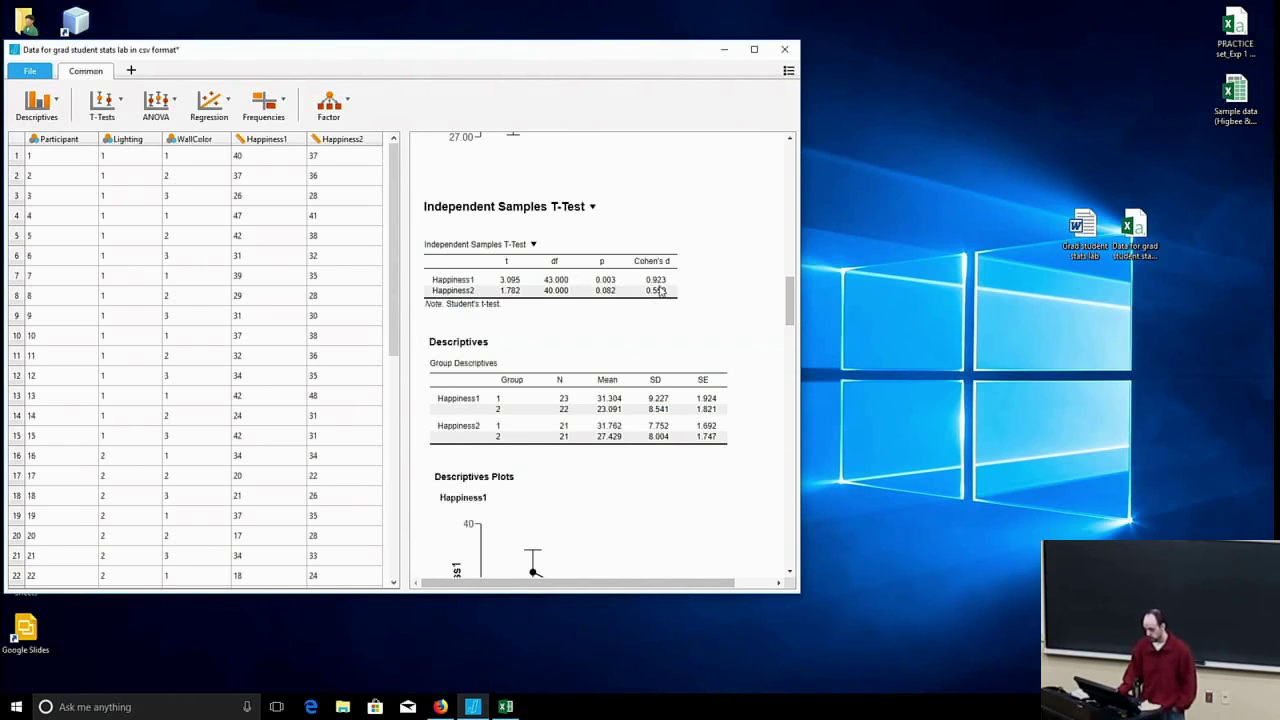
pyautogui.click(660, 290)
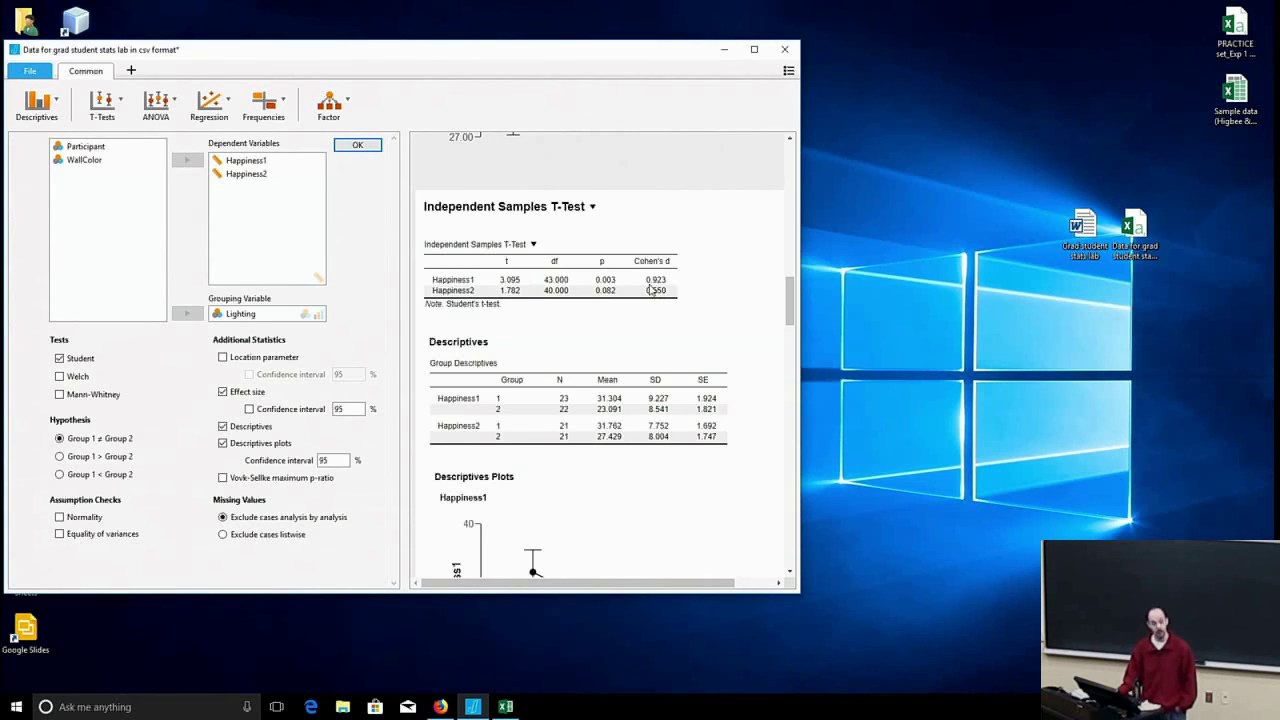
pyautogui.moveTo(790, 292); pyautogui.dragTo(806, 535)
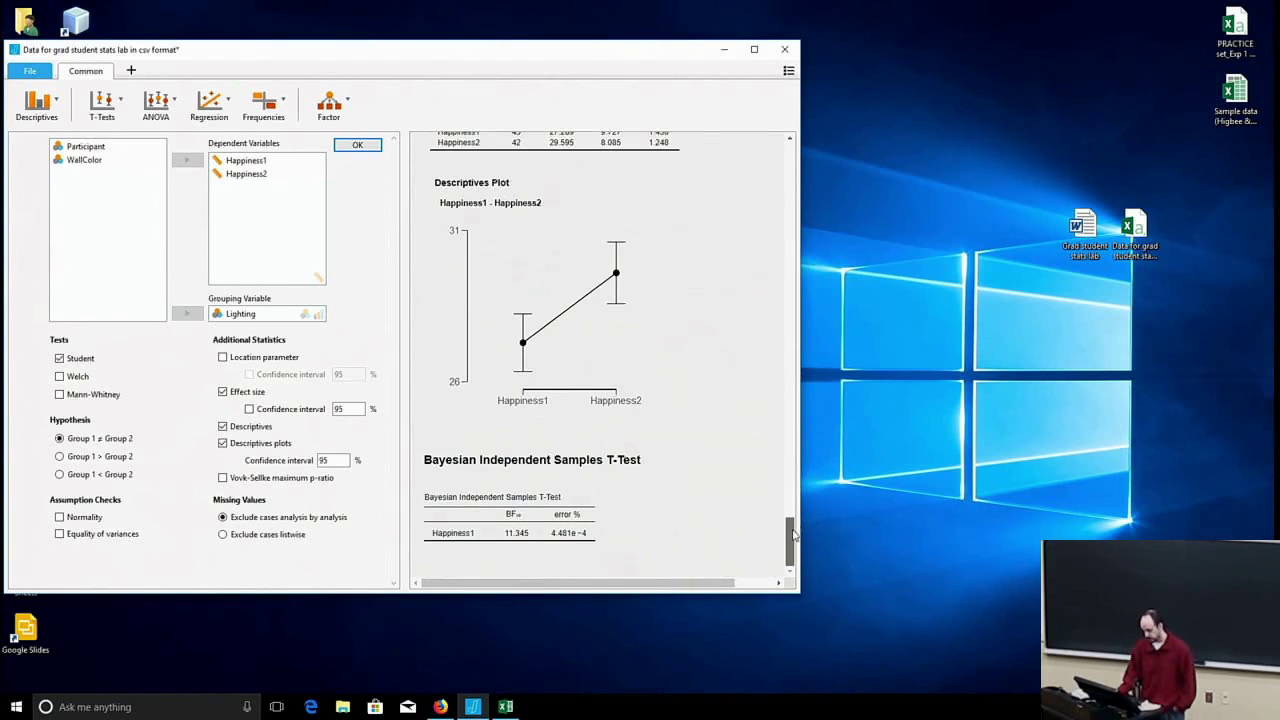
# Reopen the Bayesian t-test settings, then scroll up to the classical t-test results.
pyautogui.click(503, 509)
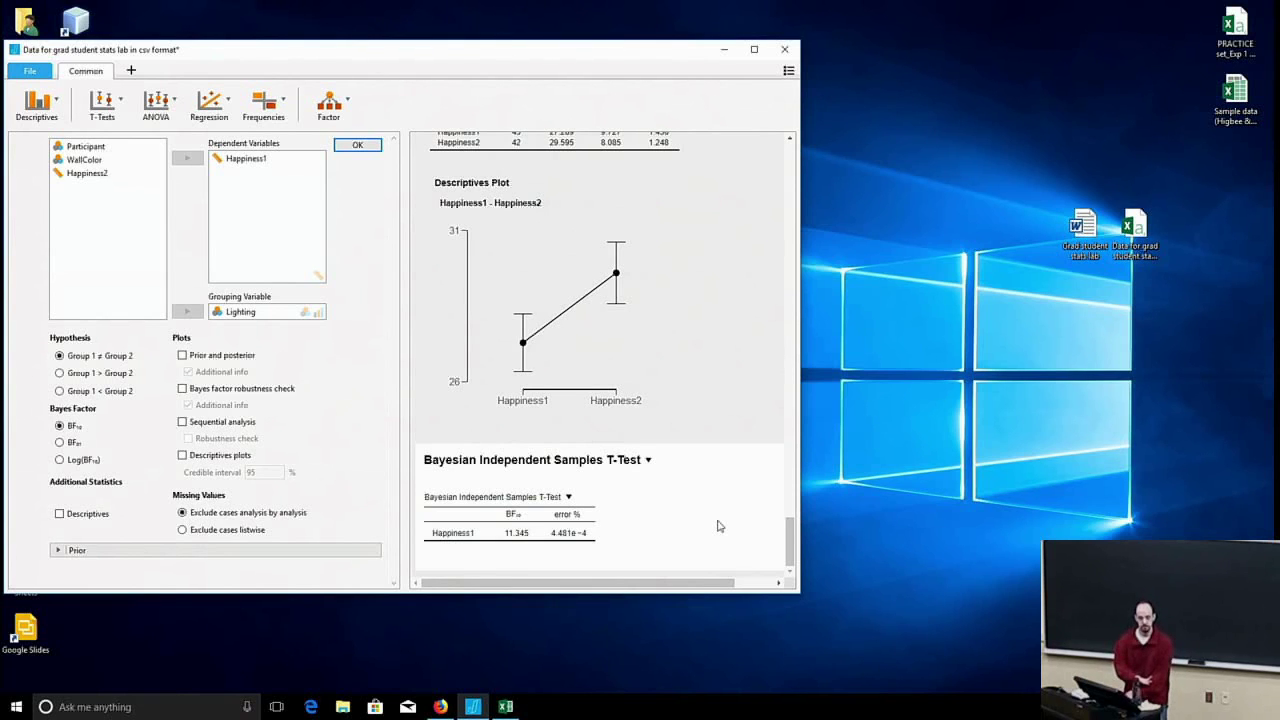
pyautogui.click(528, 541)
pyautogui.click(529, 543)
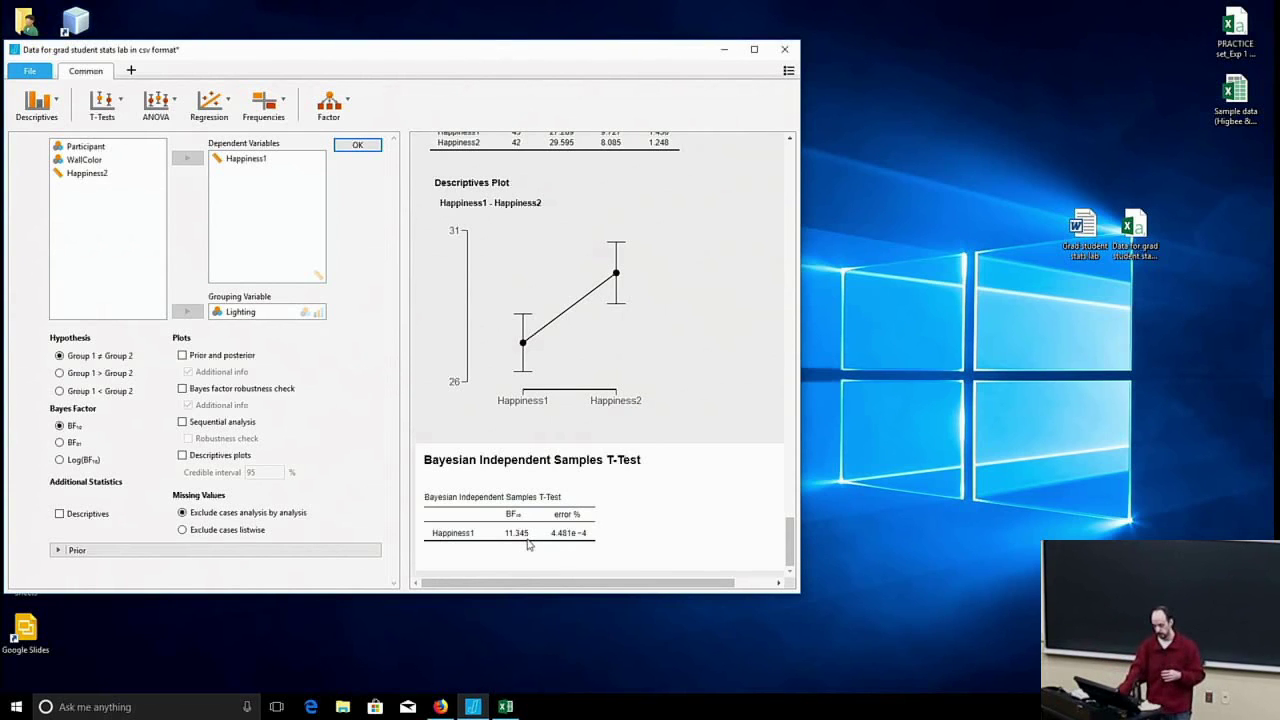
pyautogui.moveTo(530, 547)
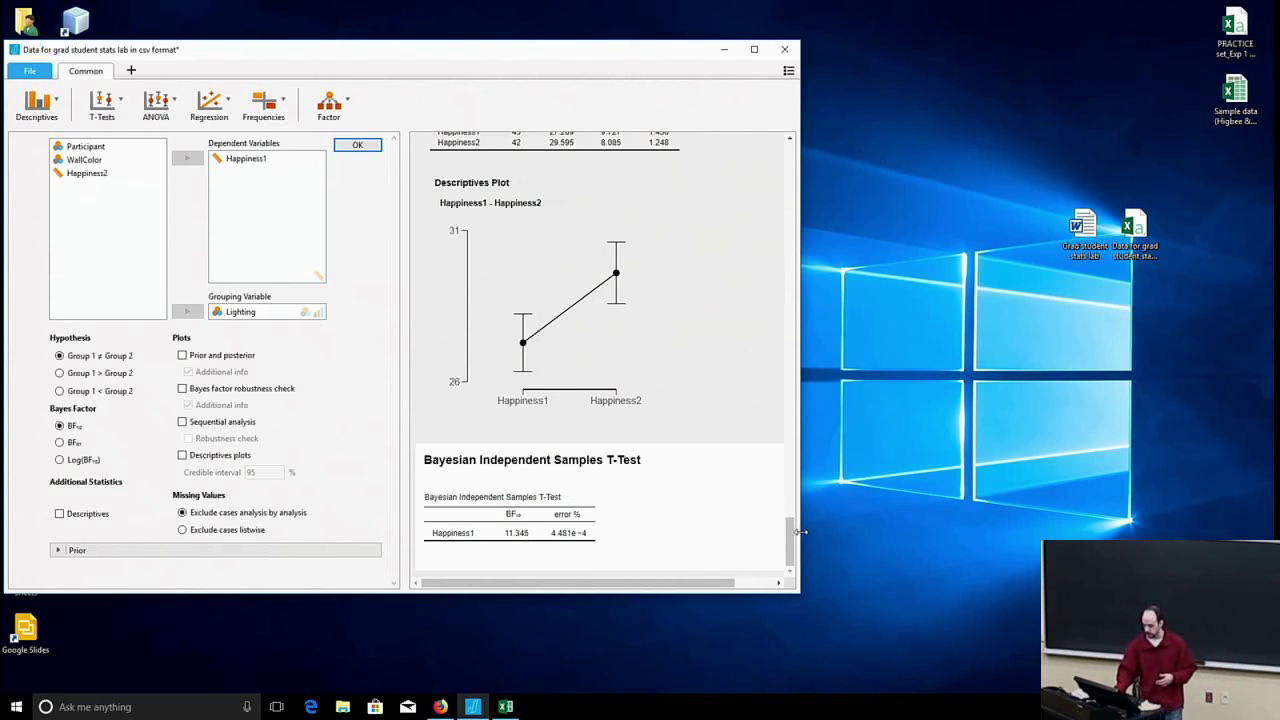
pyautogui.moveTo(790, 540); pyautogui.dragTo(797, 298)
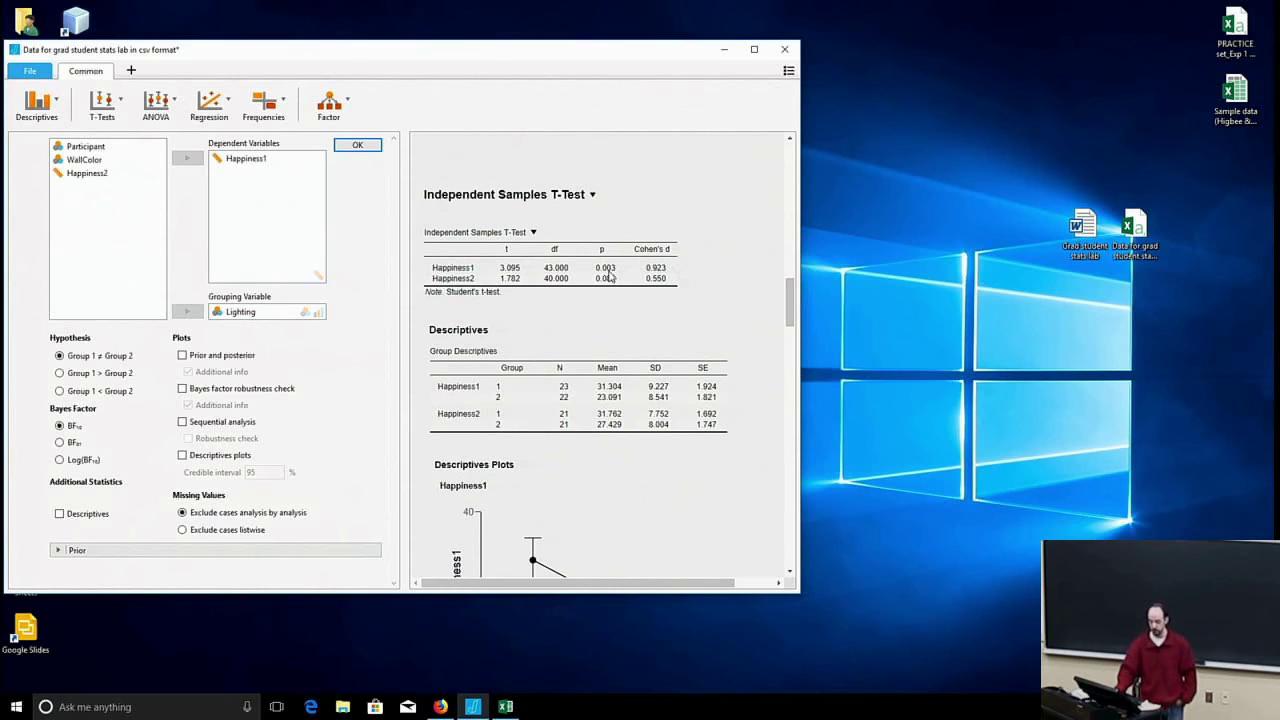
# Load the classical t-test settings, then bring the Bayesian results into view.
pyautogui.click(666, 283)
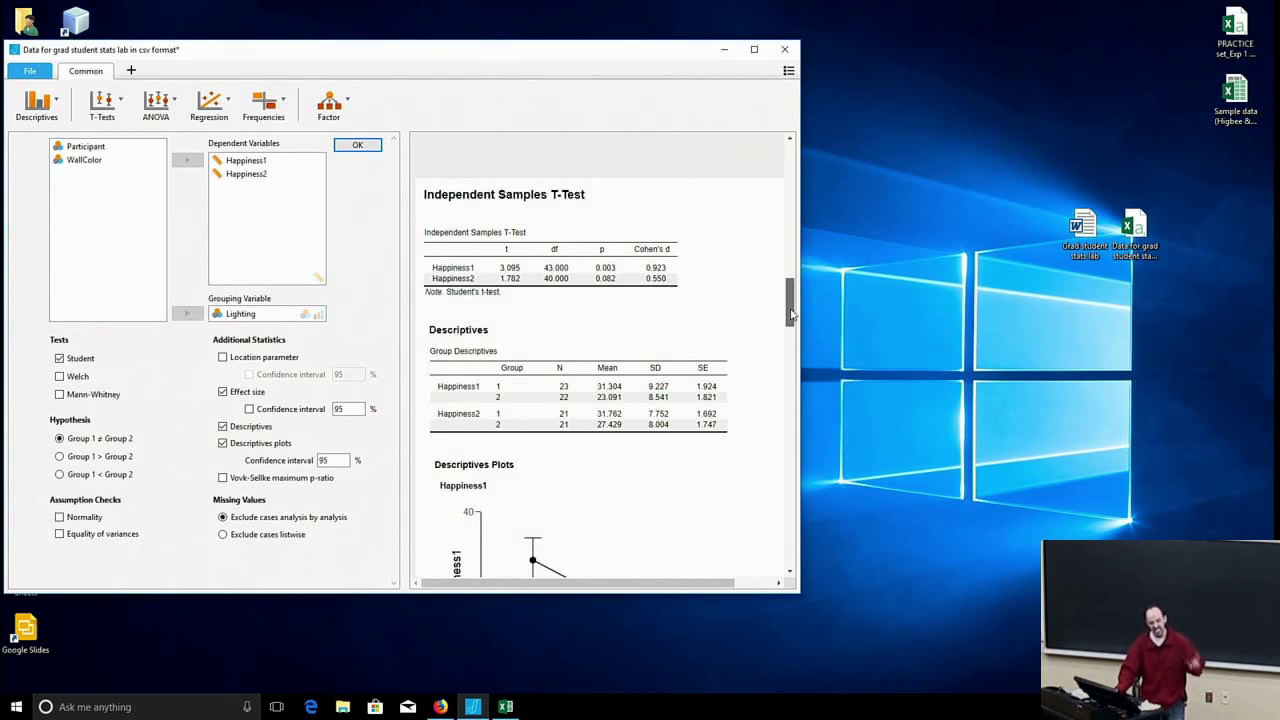
pyautogui.click(790, 541)
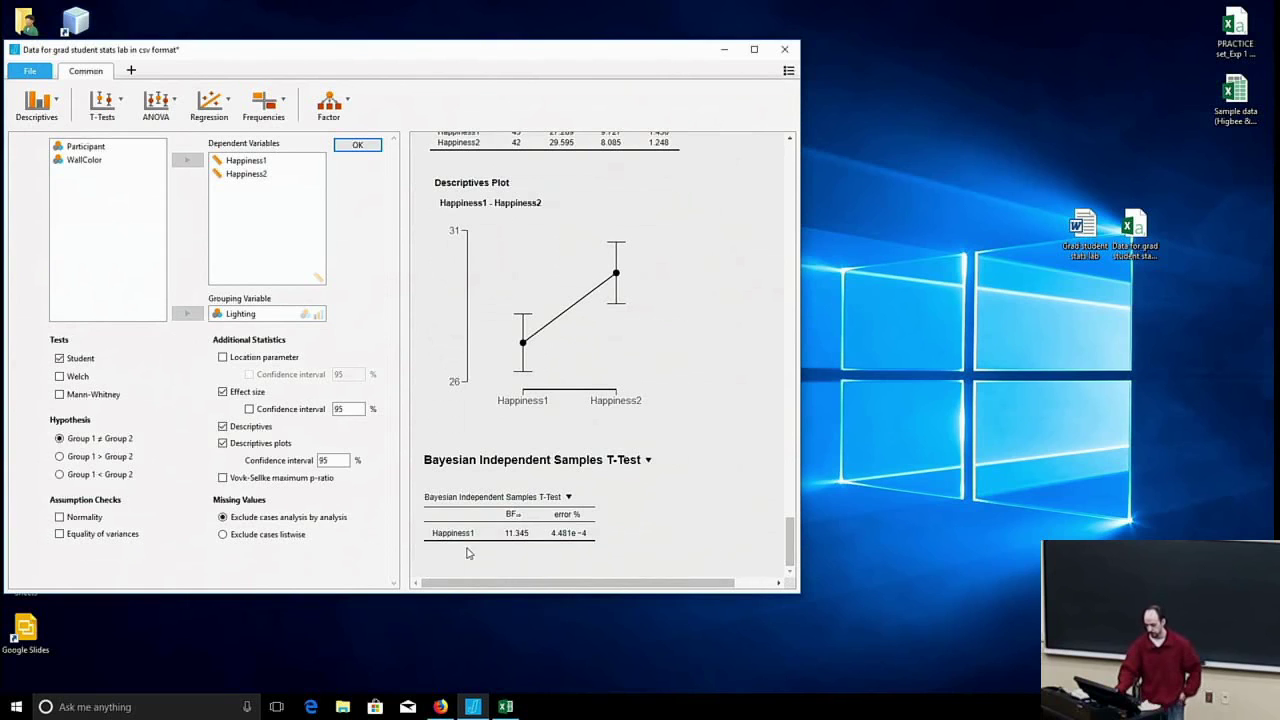
# Set the Bayesian t-test hypothesis to Group 1 > Group 2, raising BF to 22.606.
pyautogui.click(527, 544)
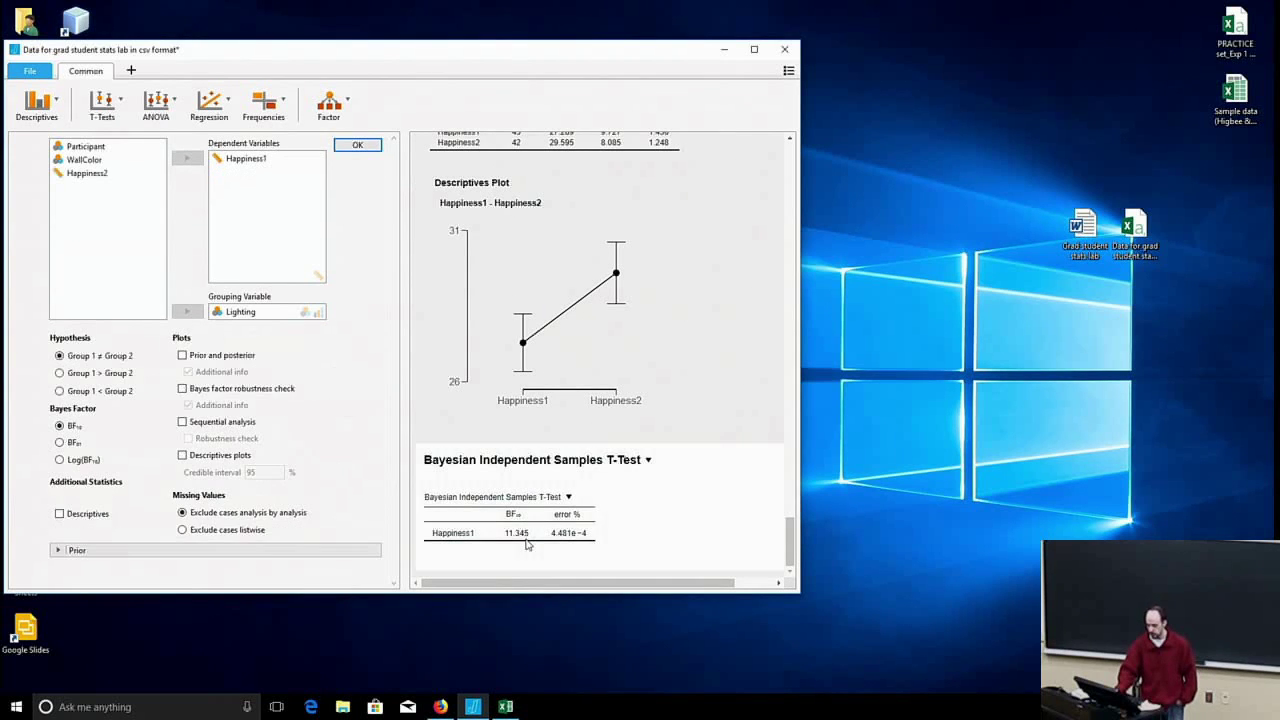
pyautogui.click(60, 373)
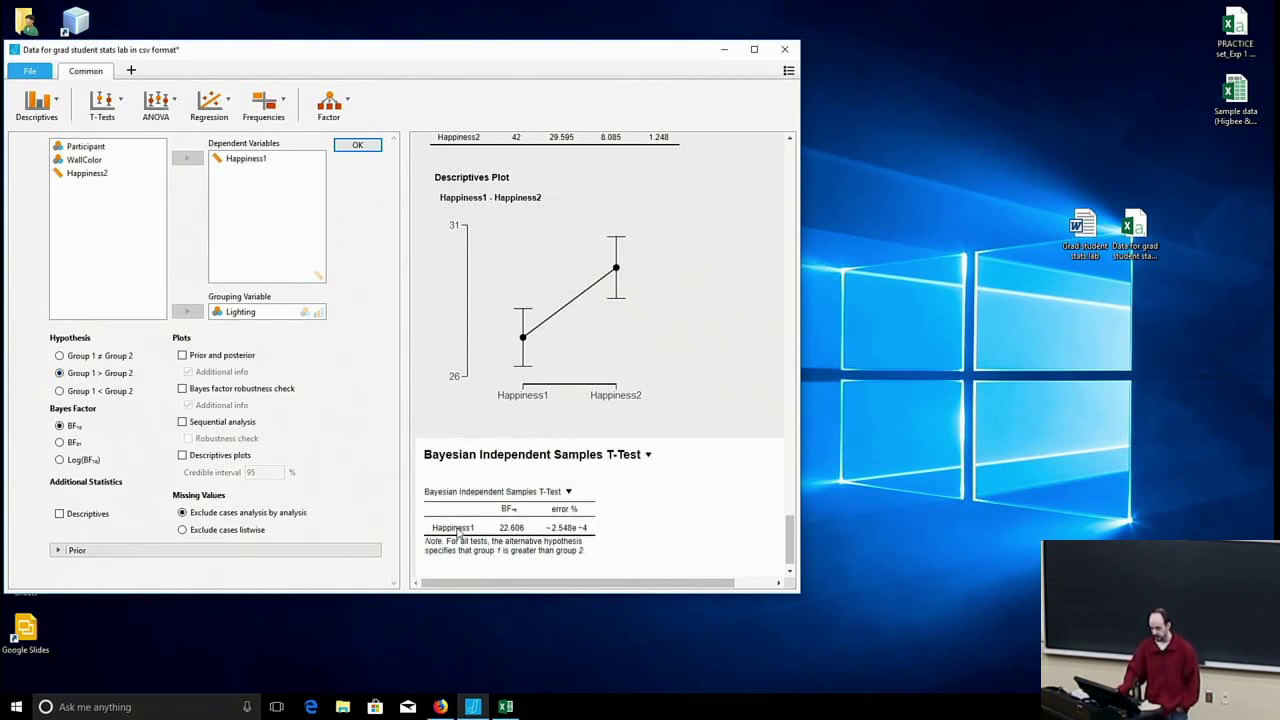
# Confirm the one-tailed Bayesian t-test settings and close the JASP workspace.
pyautogui.click(515, 541)
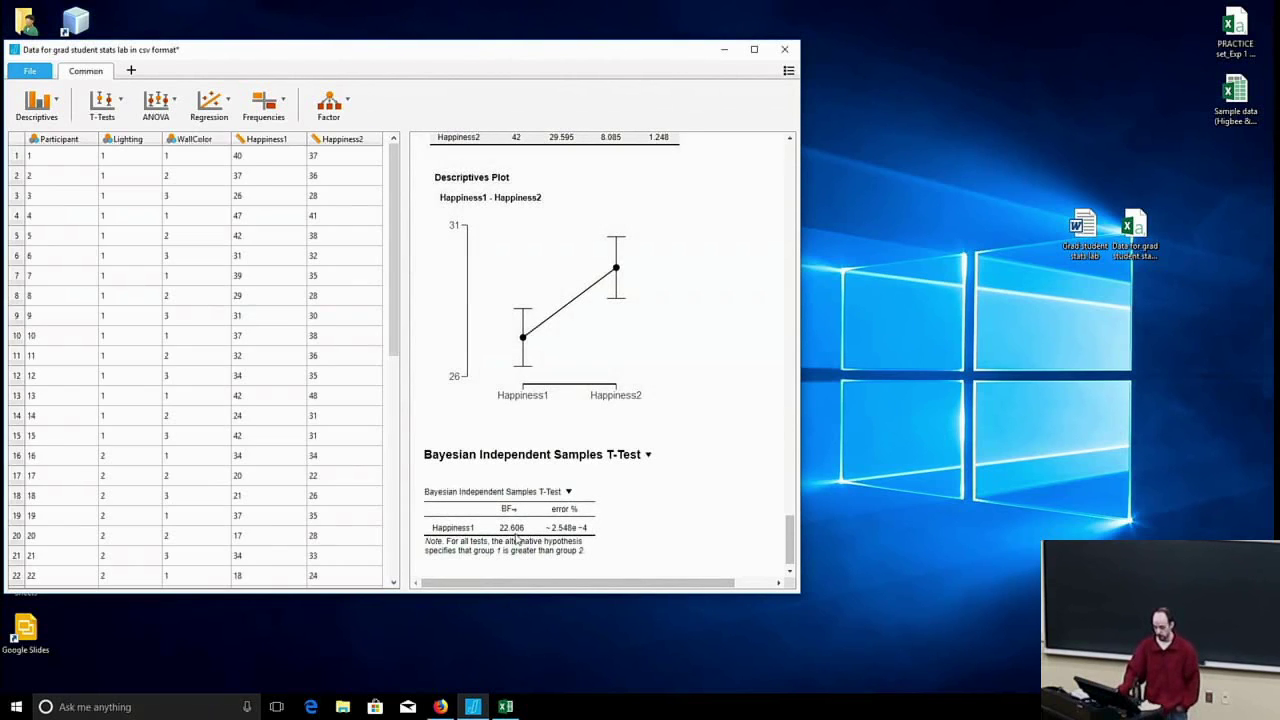
pyautogui.click(515, 541)
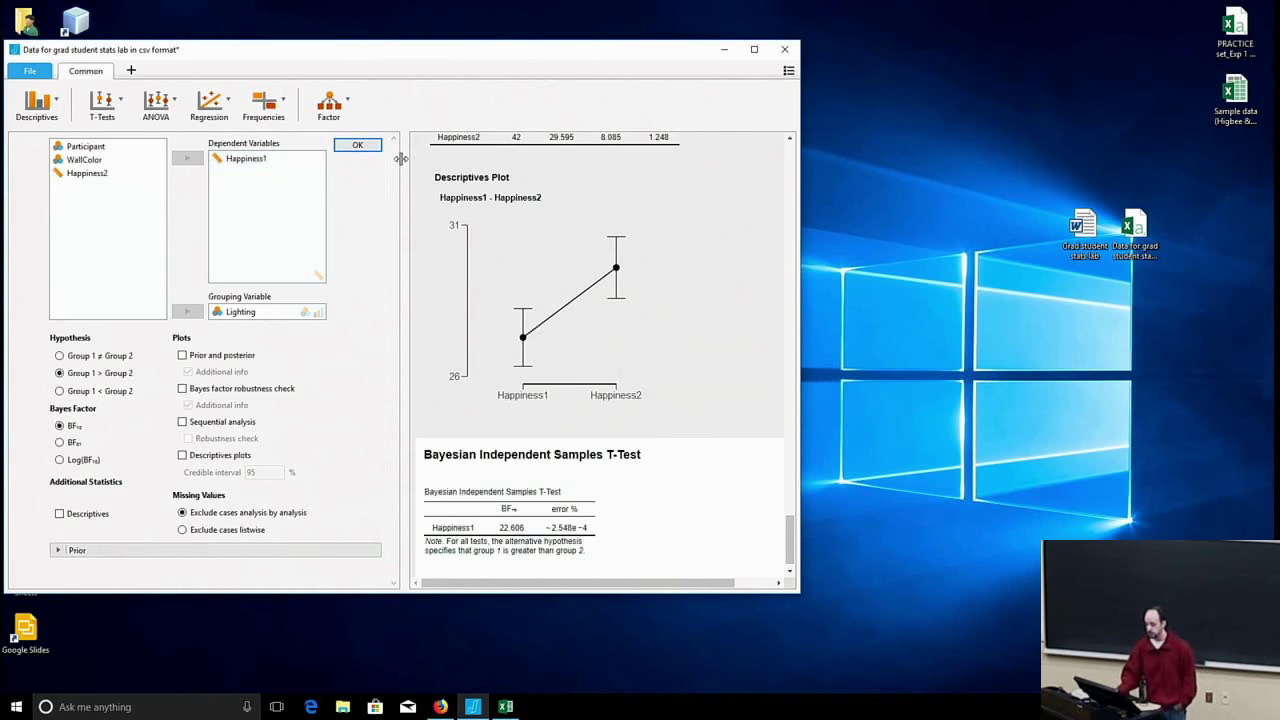
pyautogui.click(373, 146)
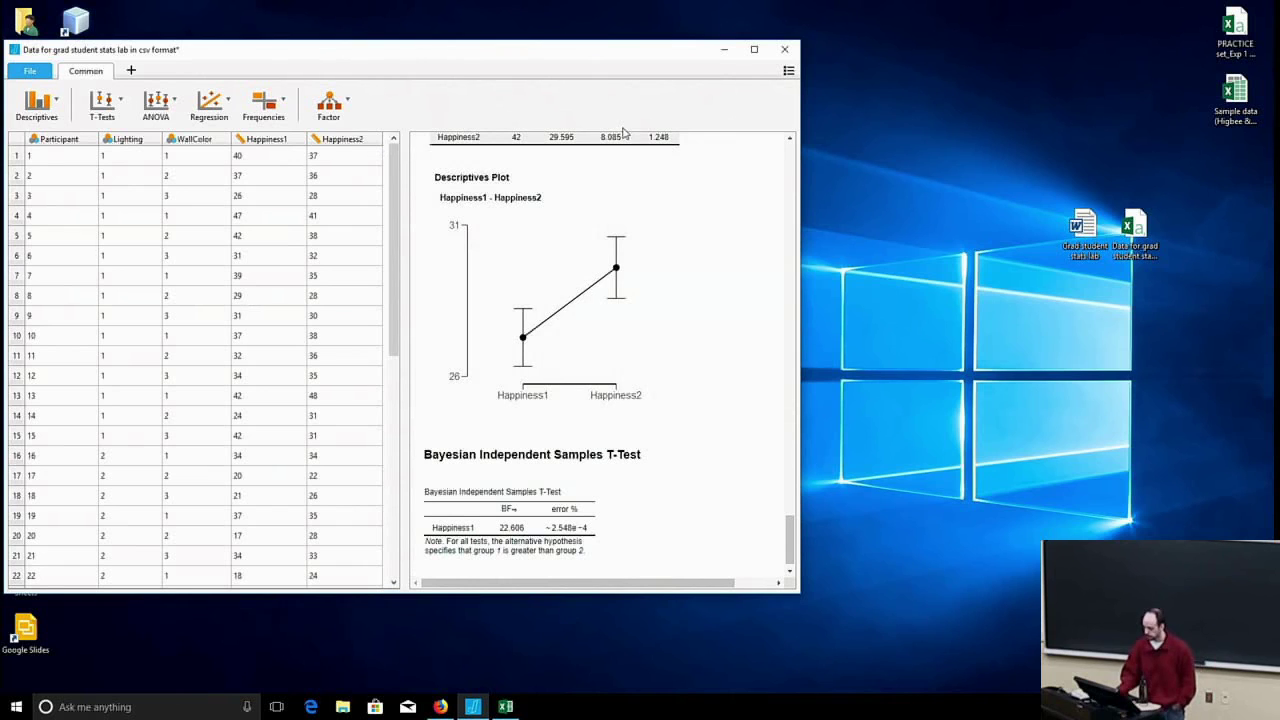
pyautogui.click(785, 50)
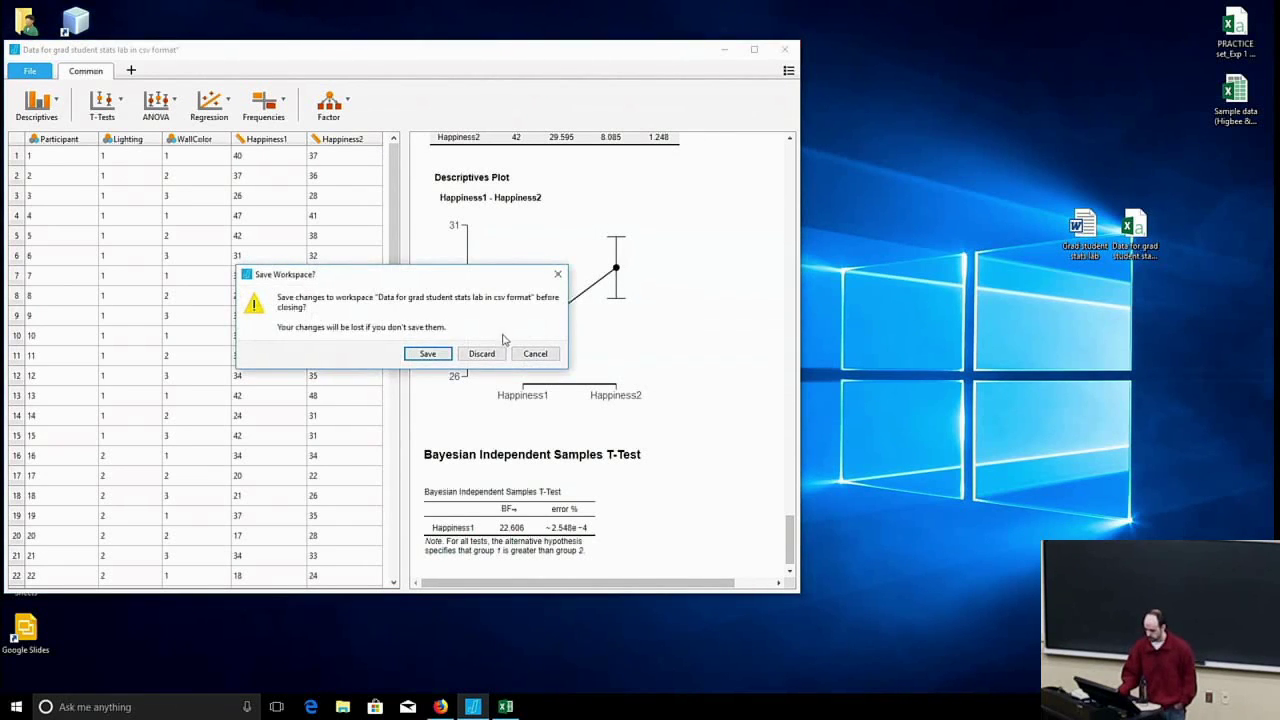
# Discard the workspace changes and switch to Firefox's GNU PSPP Screenshots page.
pyautogui.click(488, 355)
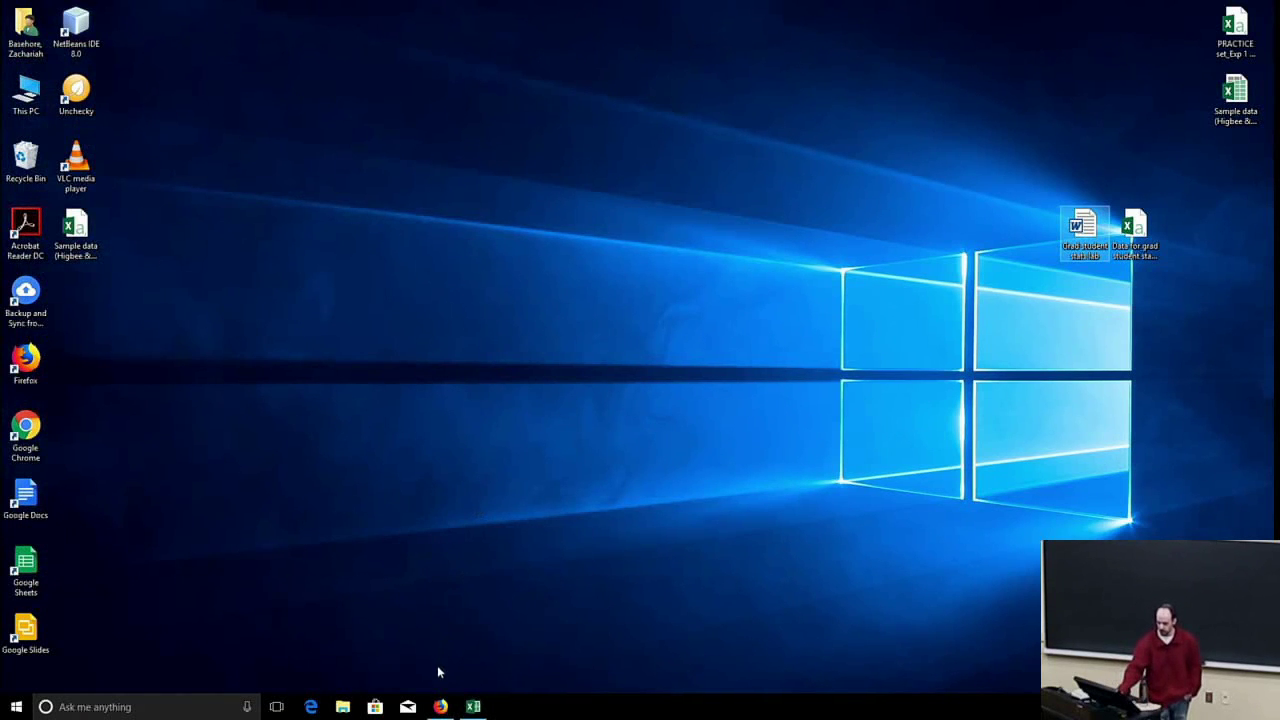
pyautogui.click(440, 707)
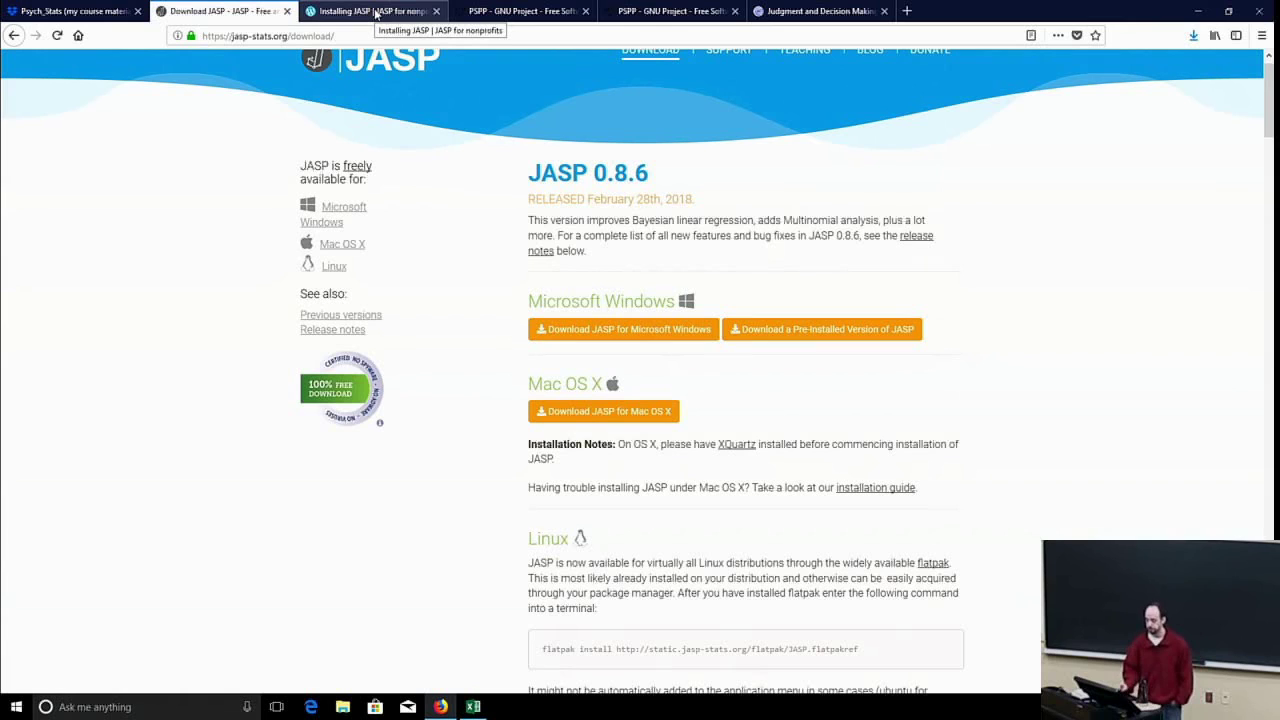
pyautogui.click(486, 12)
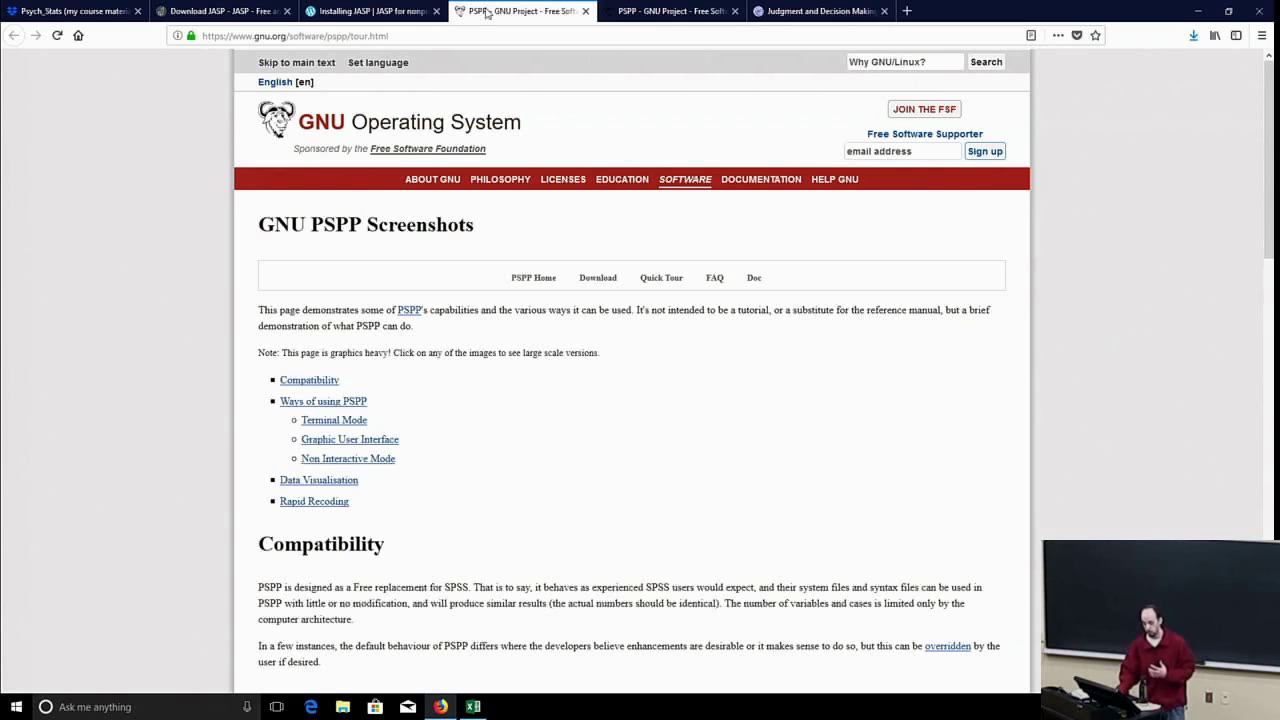
# Scroll through the PSPP Screenshots page, then switch to the PSPP download page.
pyautogui.scroll(-2, 640, 400)
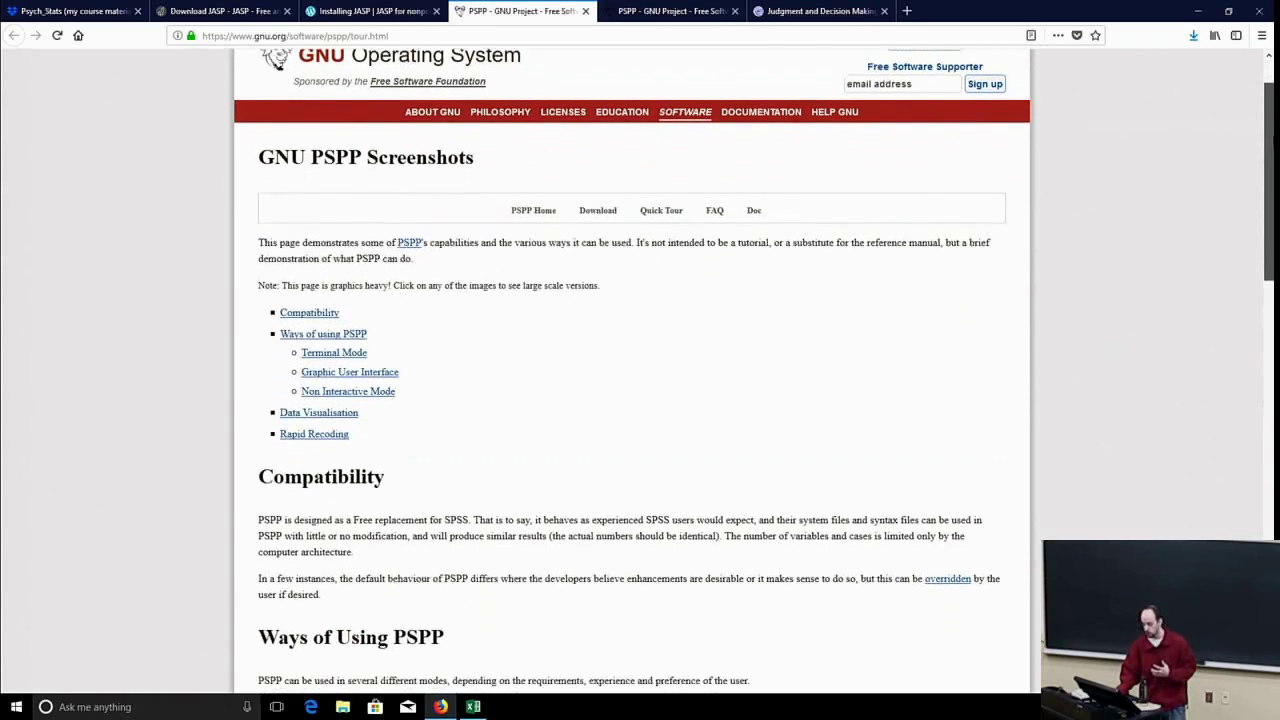
pyautogui.scroll(-2, 423, 140)
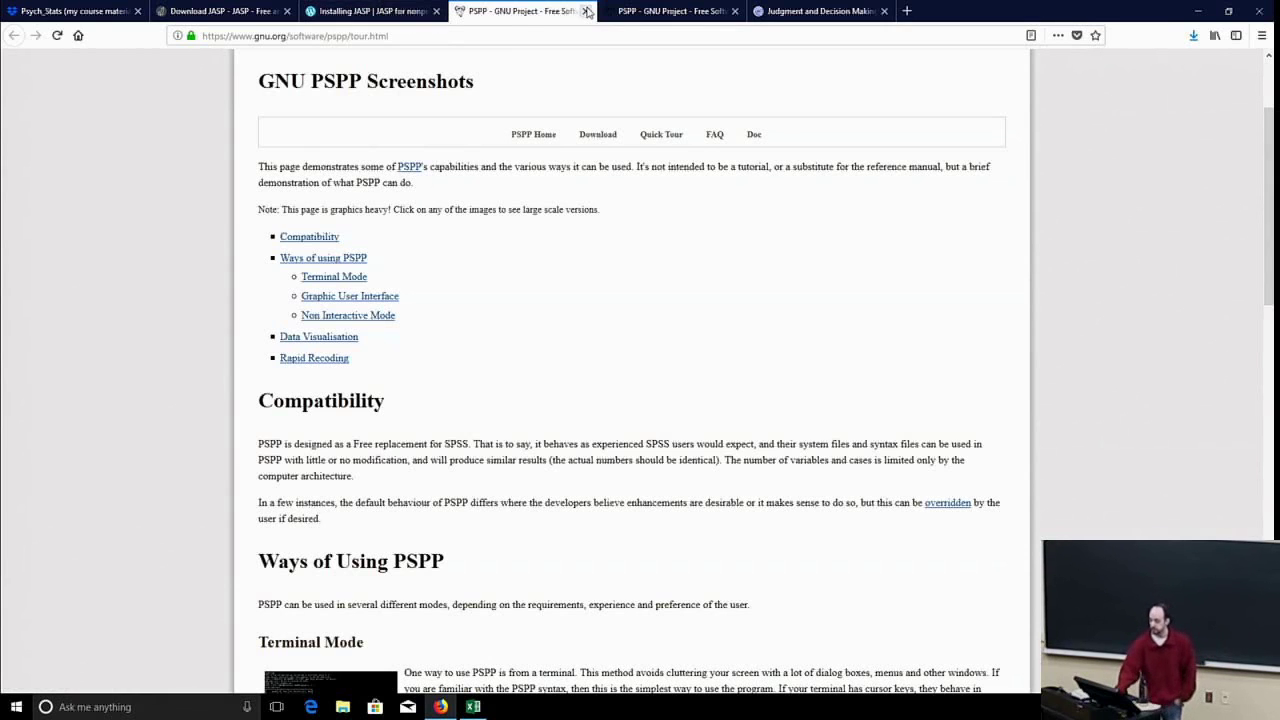
pyautogui.click(625, 13)
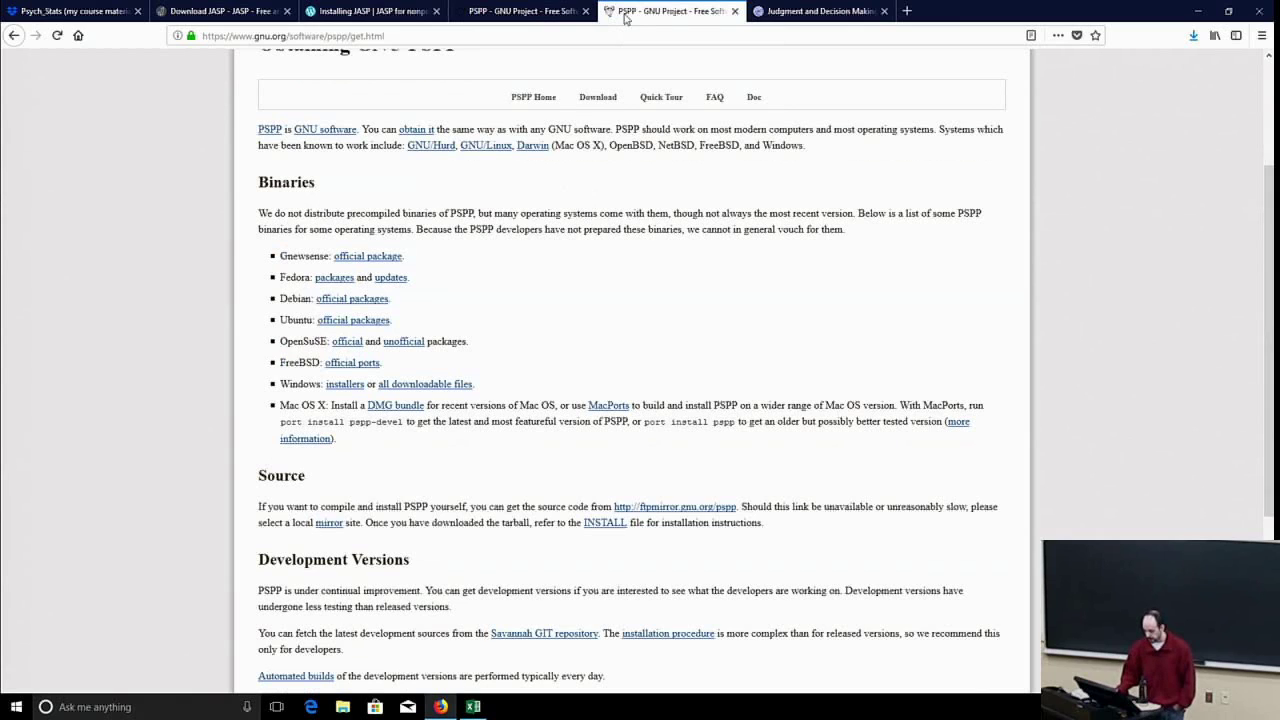
# View the full-size variable sheet and PSPP interface screenshots from the PSPP Screenshots page, then close the screenshot tab.
pyautogui.click(541, 18)
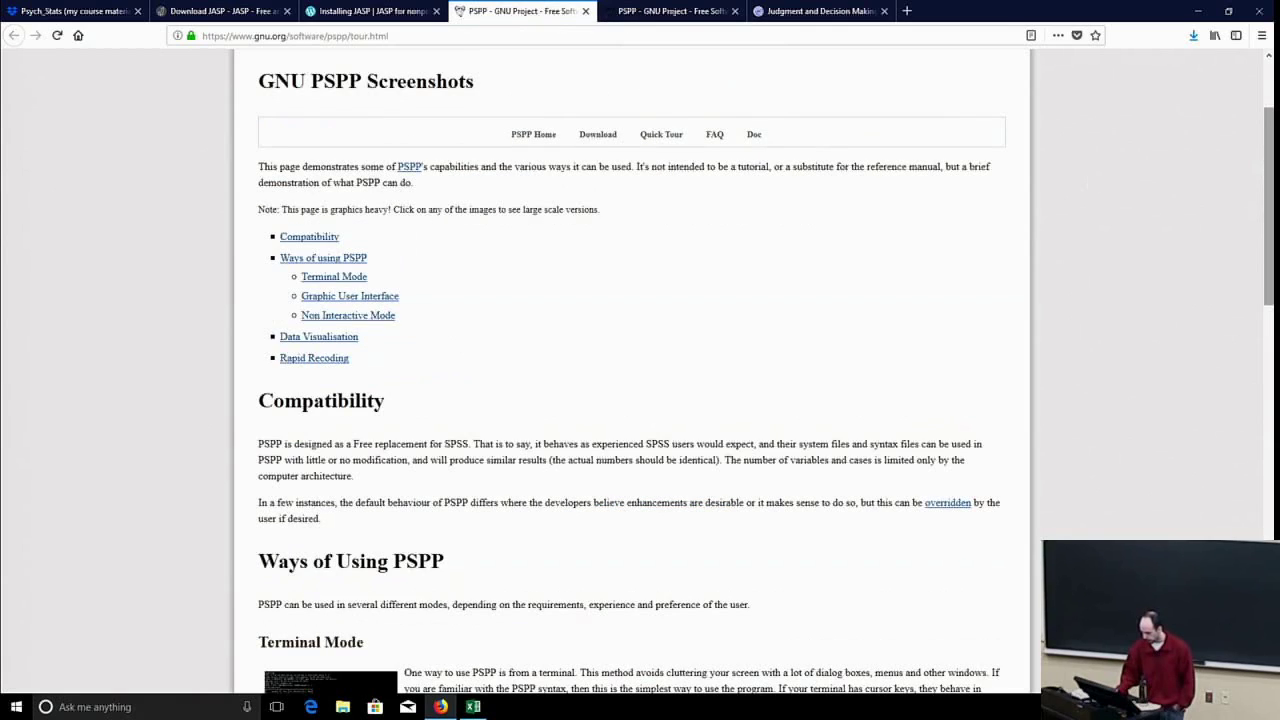
pyautogui.moveTo(1272, 183); pyautogui.dragTo(1272, 334)
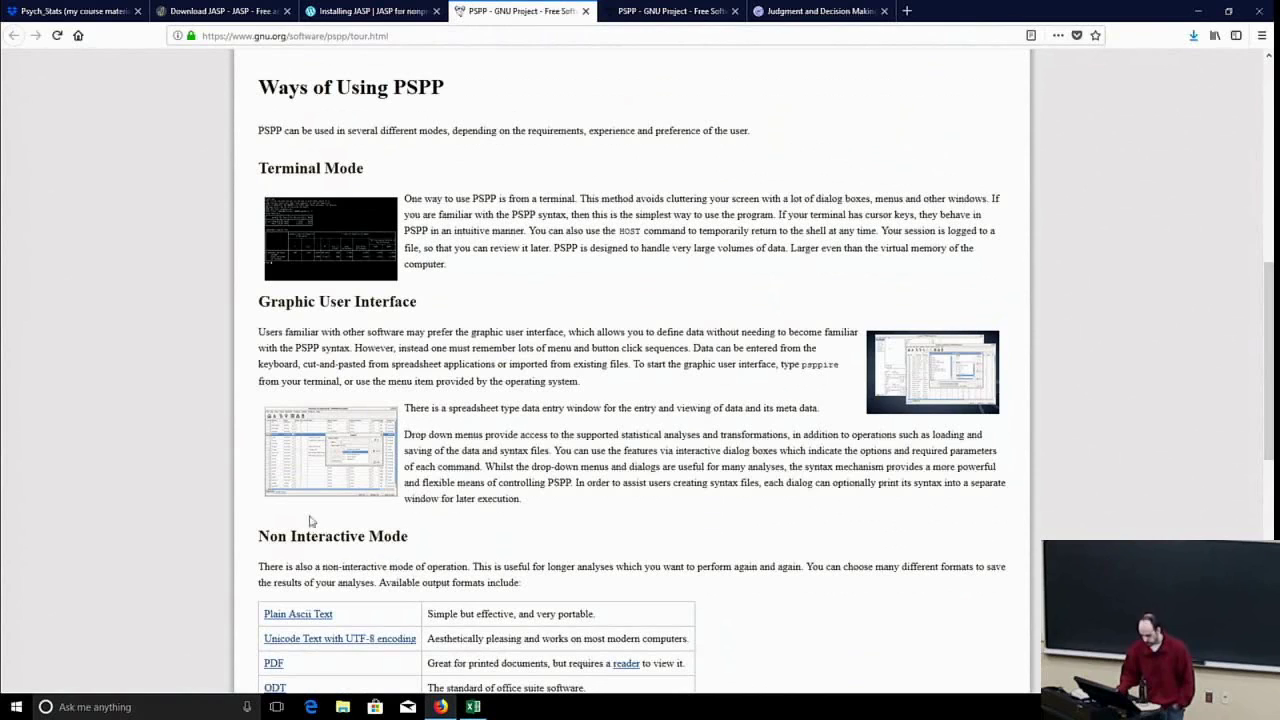
pyautogui.click(279, 485)
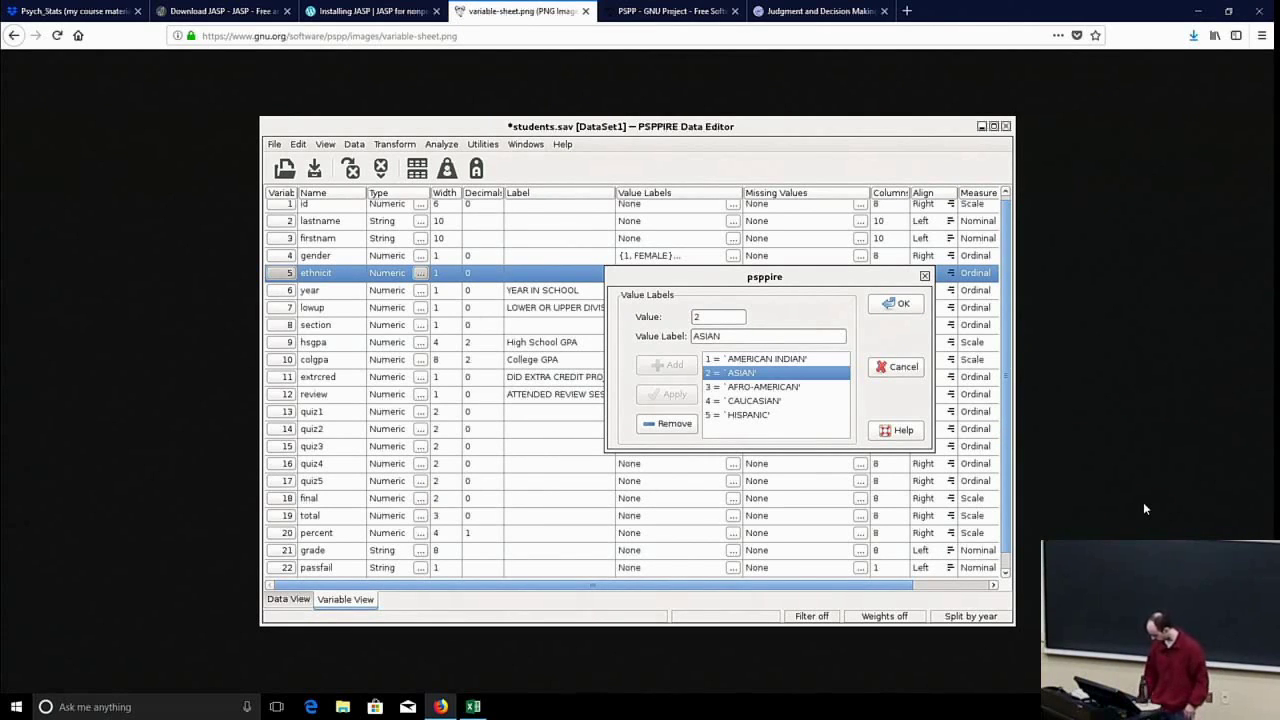
pyautogui.hotkey('alt', 'Left')
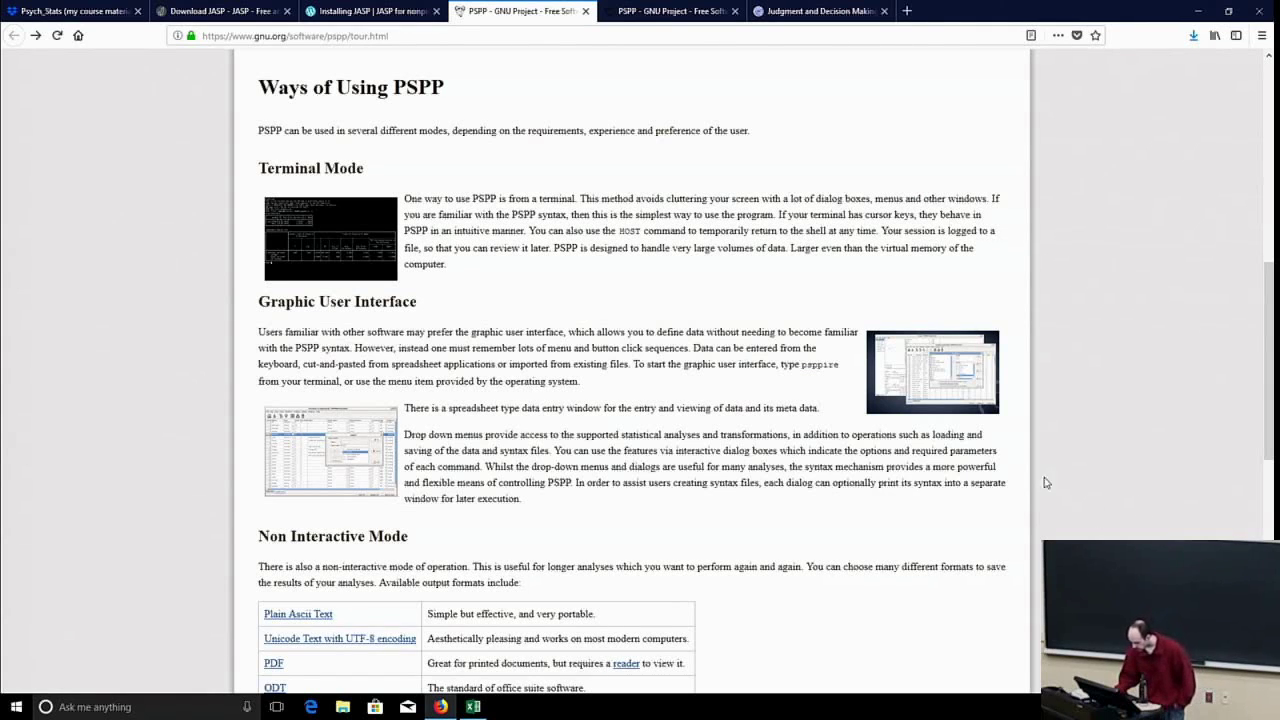
pyautogui.click(911, 406)
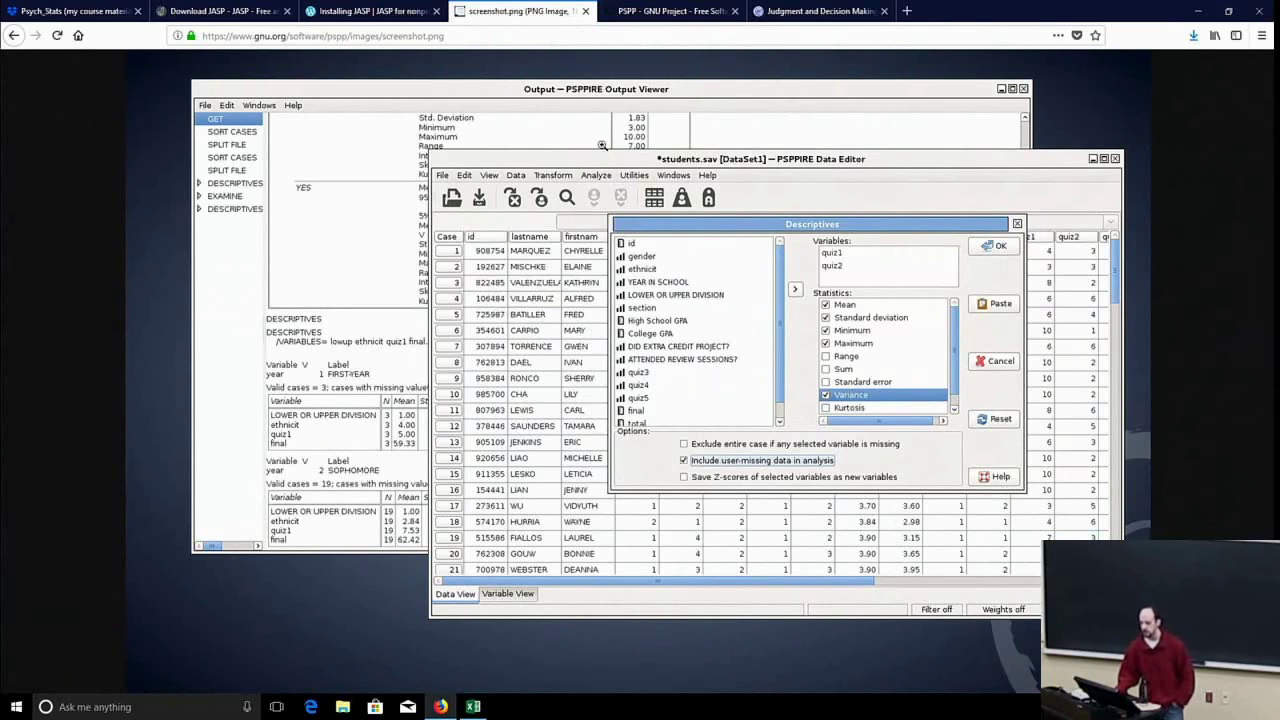
pyautogui.click(585, 11)
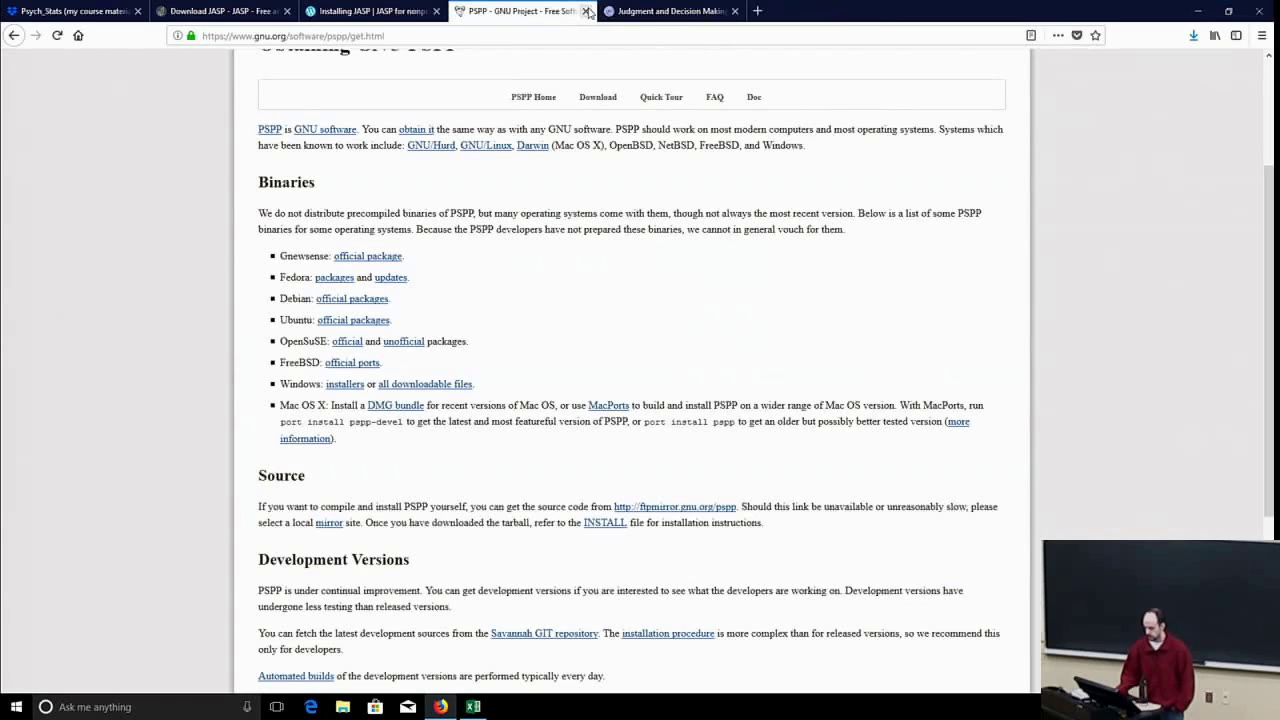